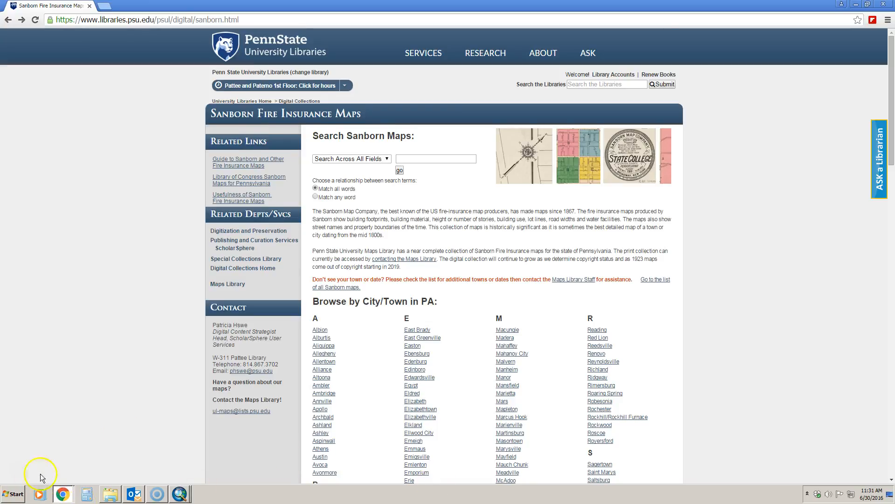
# Look over the Sanborn Fire Insurance Maps page and its Pennsylvania town list, and return to ArcMap
pyautogui.scroll(-1, 364, 304)
pyautogui.scroll(1, 352, 269)
pyautogui.scroll(-8, 469, 345)
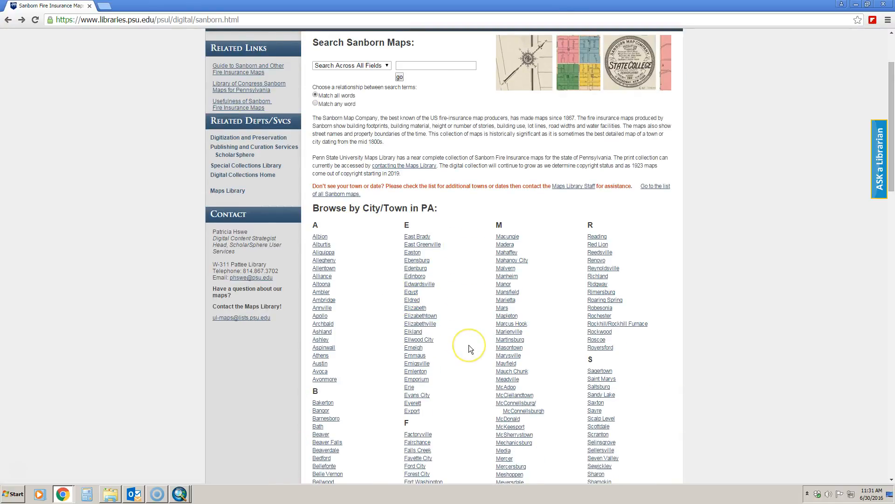
pyautogui.scroll(6, 469, 346)
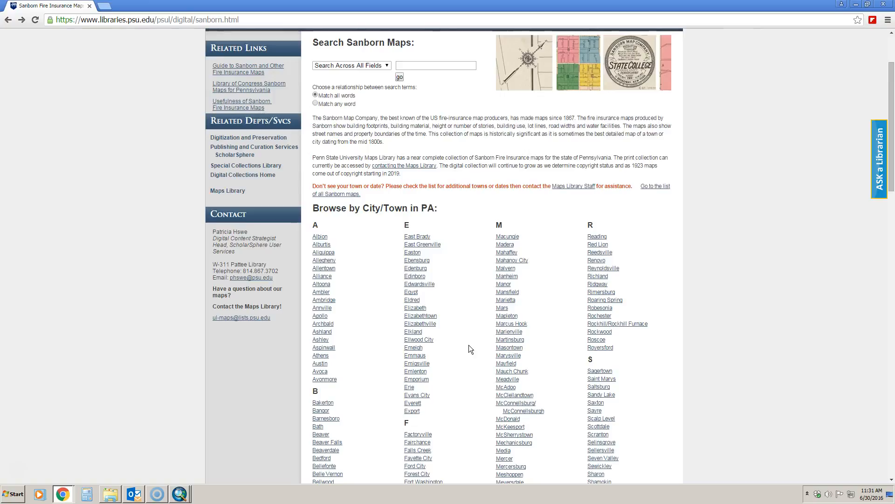
pyautogui.click(857, 5)
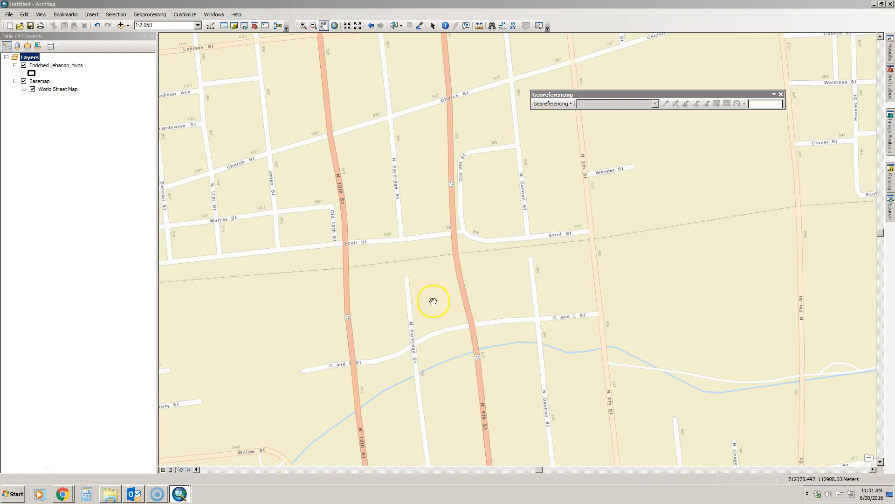
# Add the raster Lebanon1896_sheet08 (1).jpg to the map and accept its missing spatial reference
pyautogui.moveTo(627, 95); pyautogui.dragTo(703, 71)
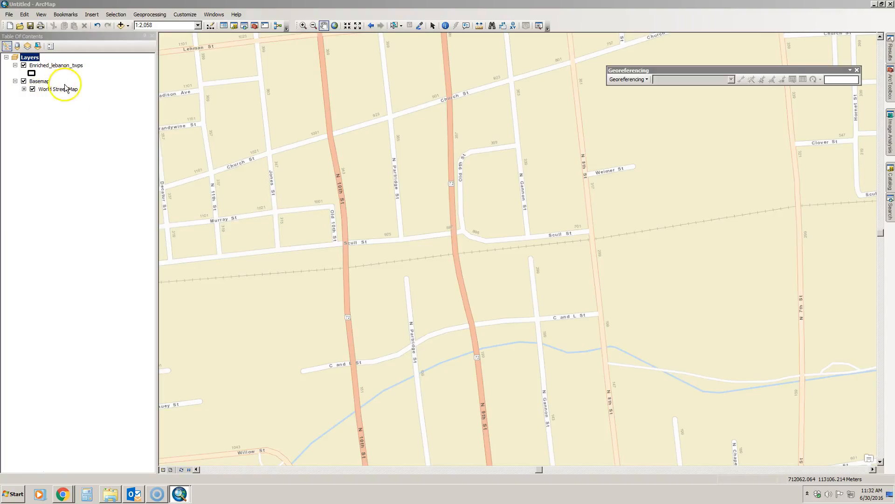
pyautogui.click(121, 25)
pyautogui.click(355, 198)
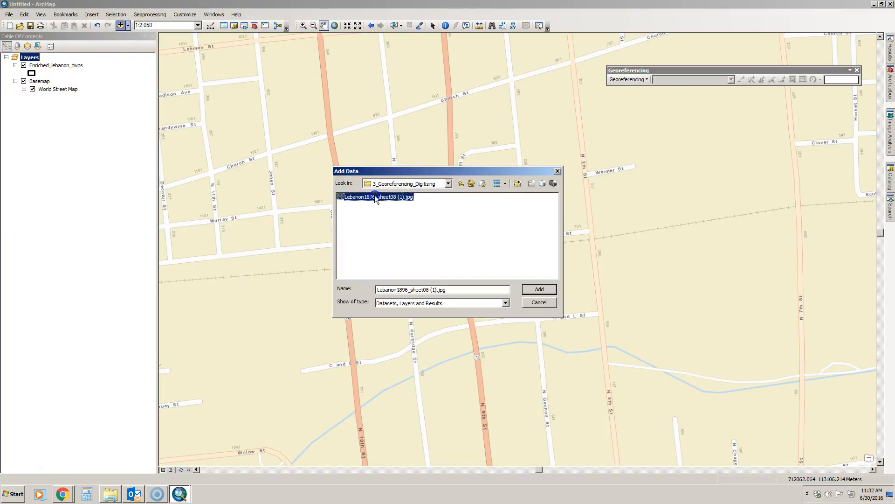
pyautogui.click(539, 290)
pyautogui.click(493, 239)
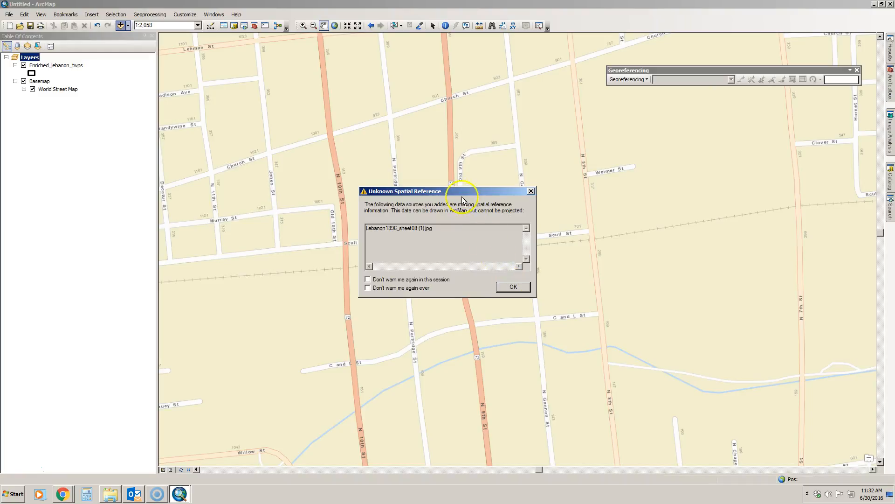
pyautogui.moveTo(462, 191); pyautogui.dragTo(470, 144)
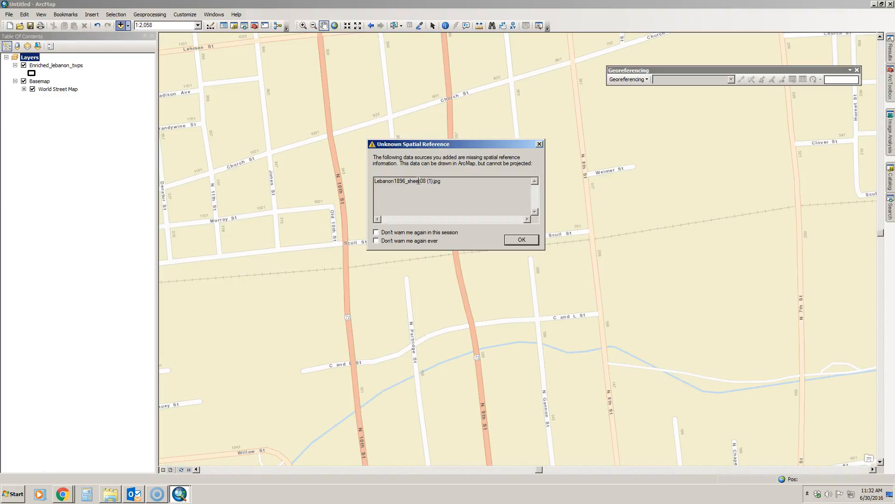
pyautogui.click(512, 240)
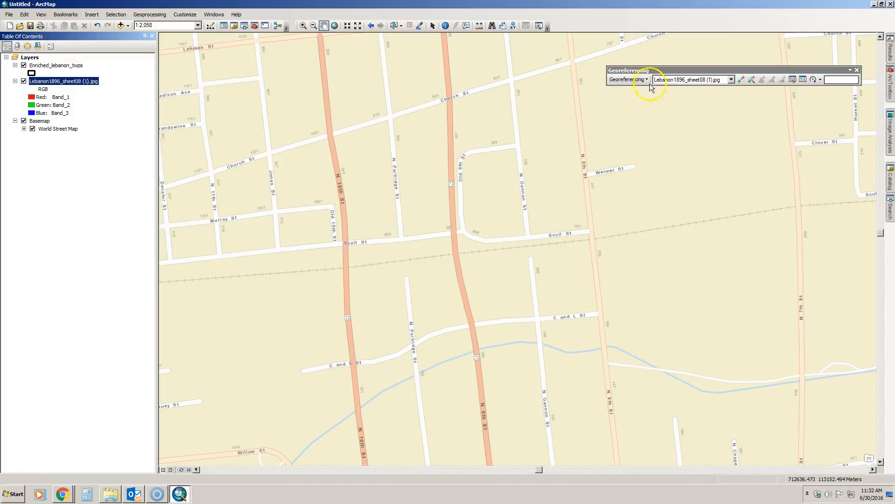
# Fit the scanned Lebanon sheet to the current display and move the Georeferencing toolbar clear of it
pyautogui.rightClick(630, 21)
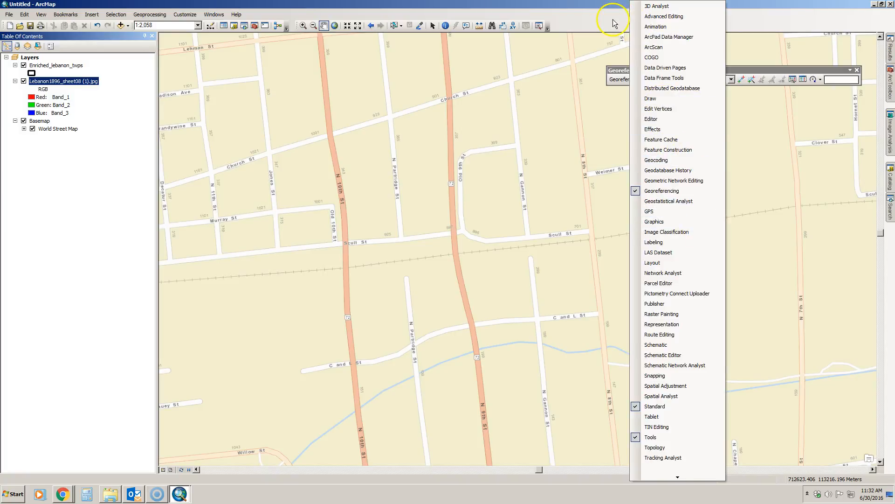
pyautogui.click(614, 8)
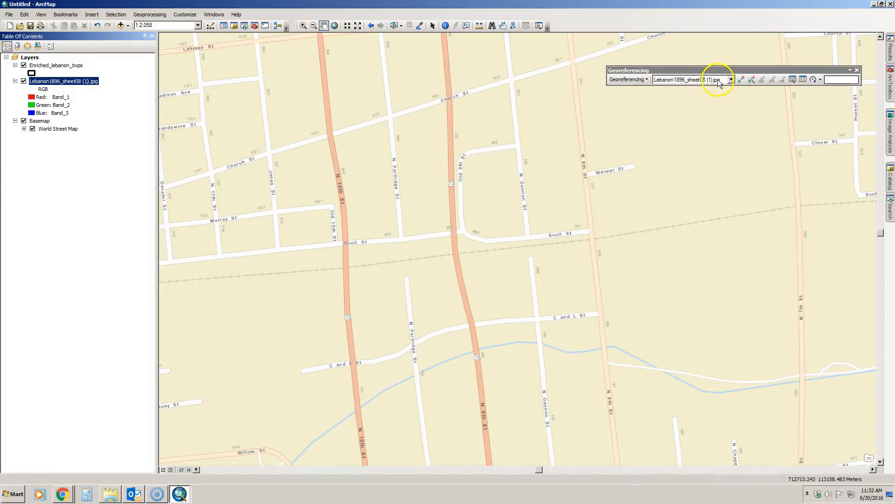
pyautogui.click(644, 80)
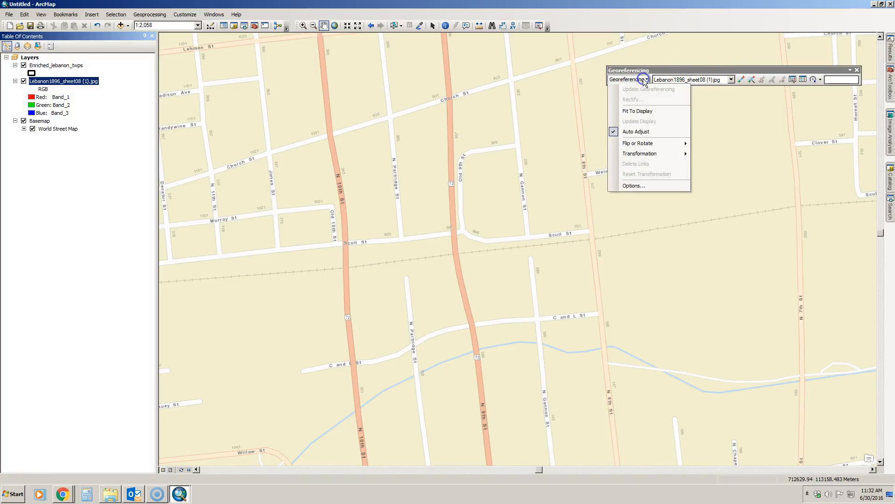
pyautogui.click(646, 112)
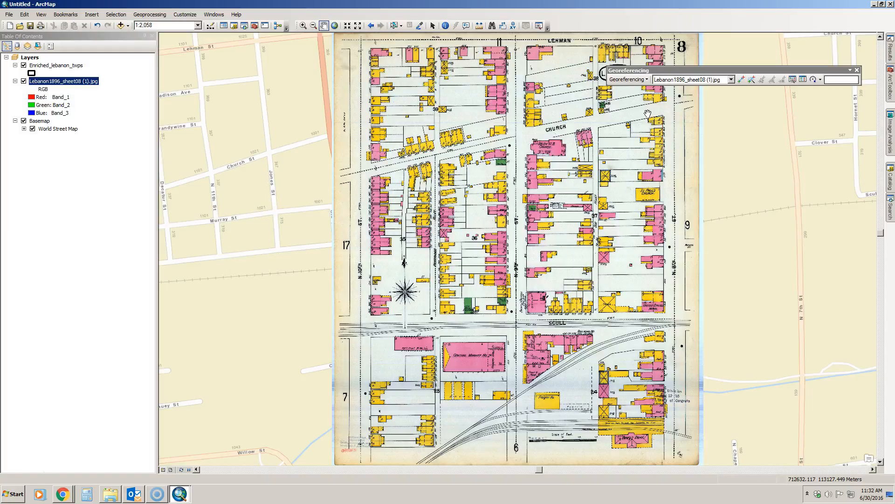
pyautogui.moveTo(771, 71); pyautogui.dragTo(178, 344)
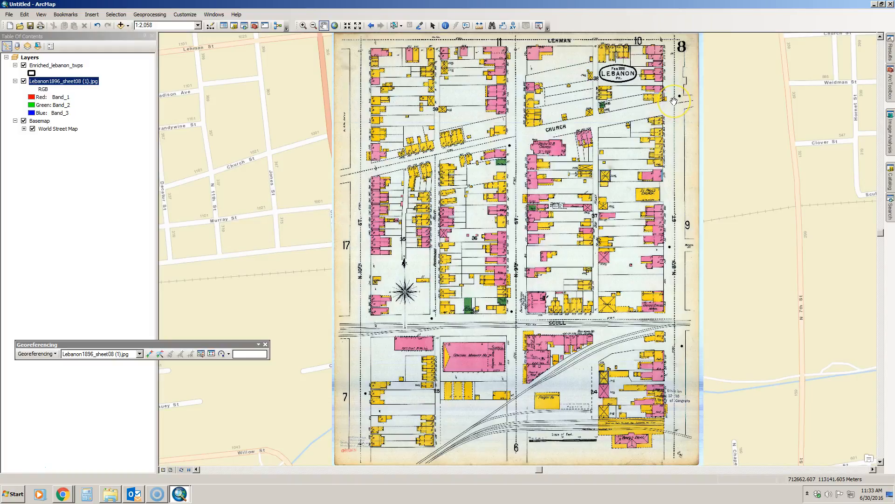
pyautogui.click(312, 225)
pyautogui.click(679, 103)
pyautogui.click(380, 457)
pyautogui.click(681, 454)
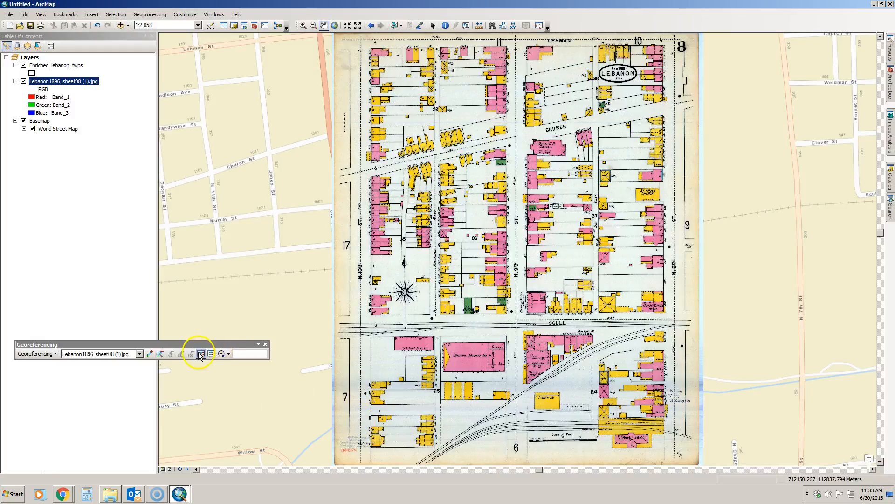
# Add a control point linking the sheet's Church and N. 8th St intersection to the same intersection on the basemap
pyautogui.moveTo(159, 344); pyautogui.dragTo(172, 216)
pyautogui.click(149, 227)
pyautogui.press('ctrl')
pyautogui.press('ctrl')
pyautogui.press('ctrl')
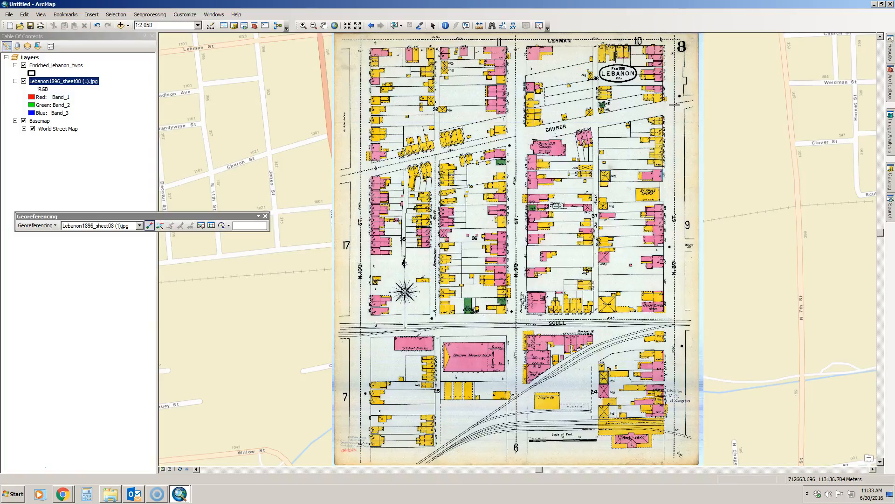
pyautogui.click(677, 118)
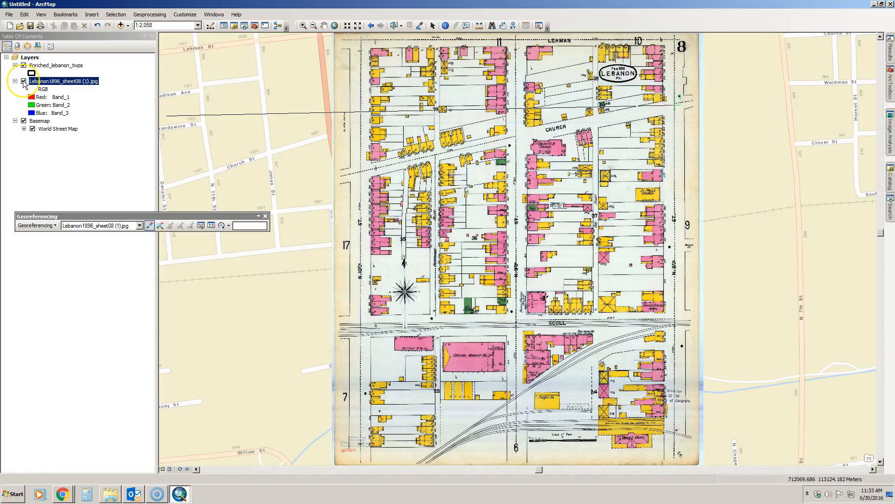
pyautogui.click(23, 82)
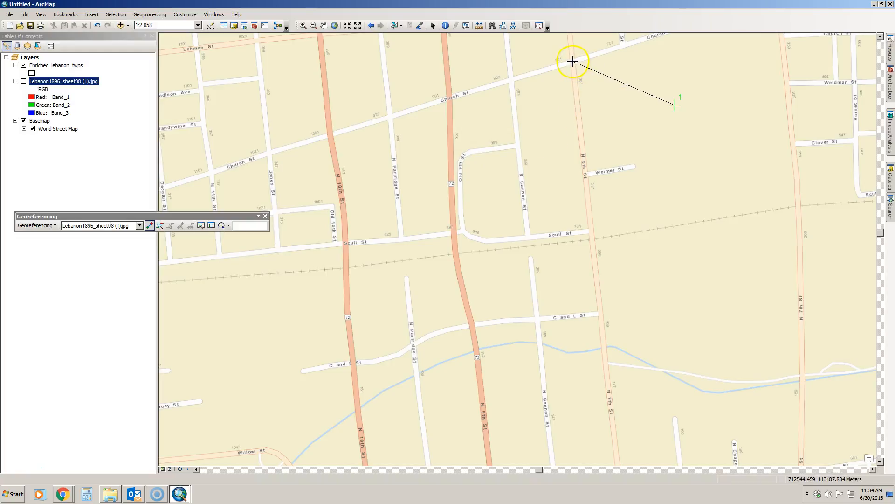
pyautogui.click(571, 62)
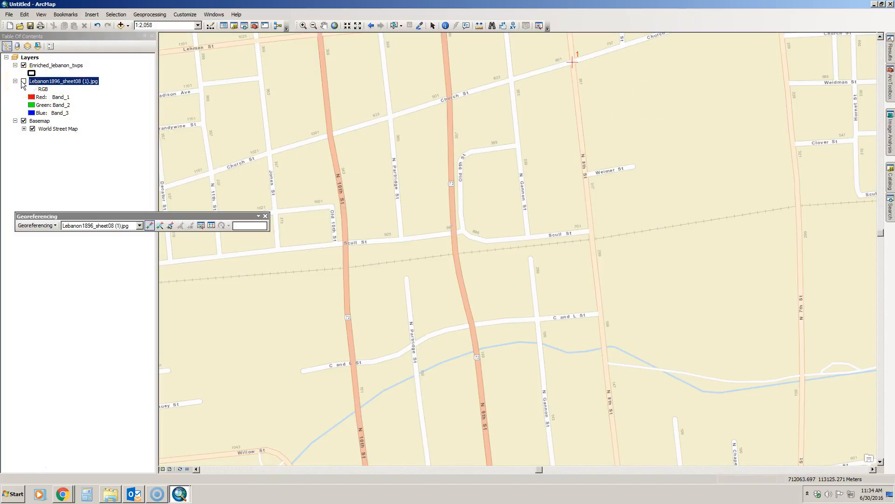
# Show the sheet again and link its Church and N. 10th St intersection to the matching basemap intersection
pyautogui.click(24, 82)
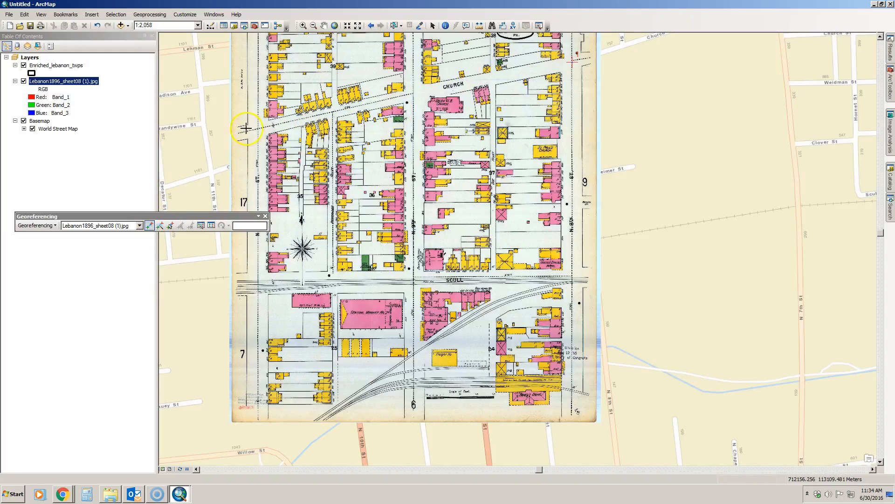
pyautogui.moveTo(119, 218); pyautogui.dragTo(710, 397)
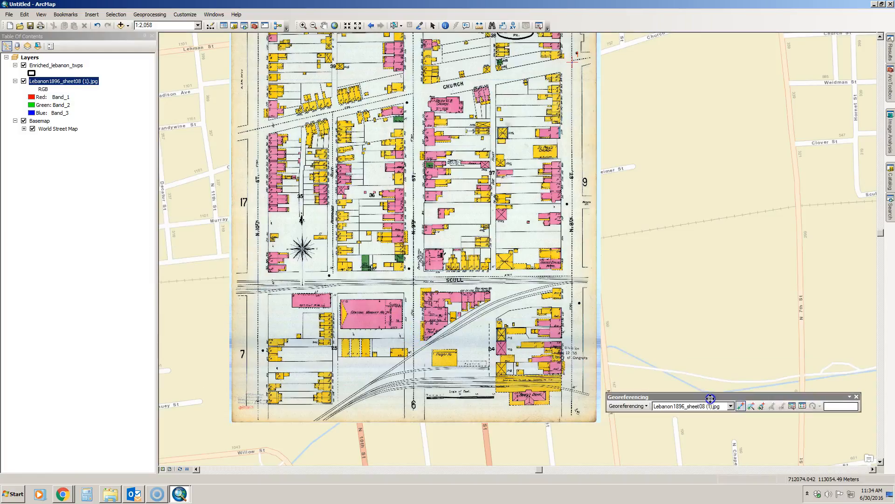
pyautogui.click(260, 132)
pyautogui.click(24, 81)
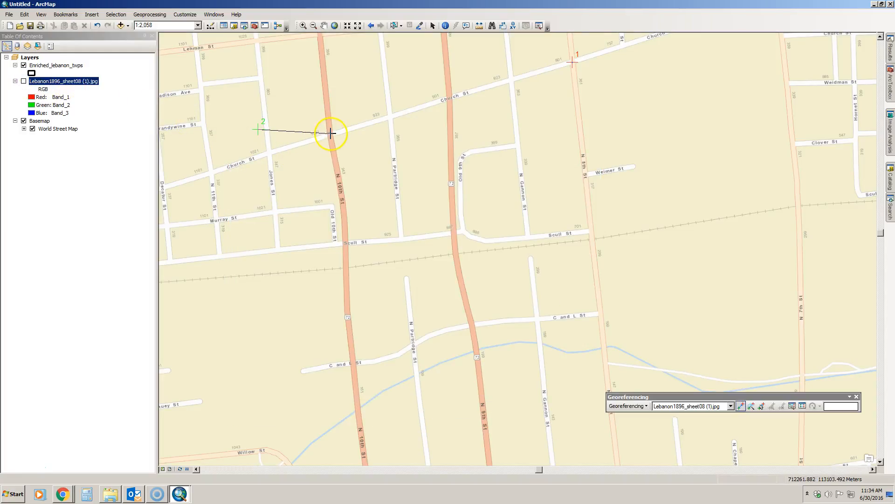
pyautogui.click(330, 135)
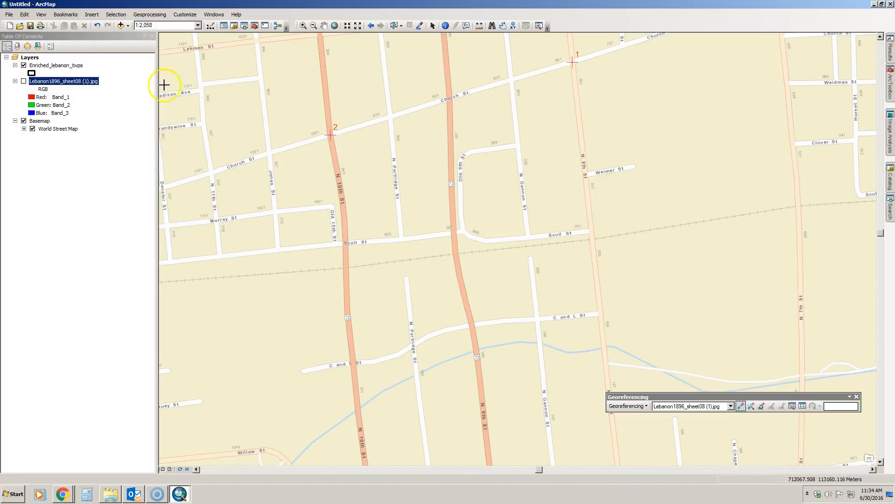
# Add a third control point linking the sheet's Scull and N. 8th St intersection to that corner on the basemap
pyautogui.click(23, 81)
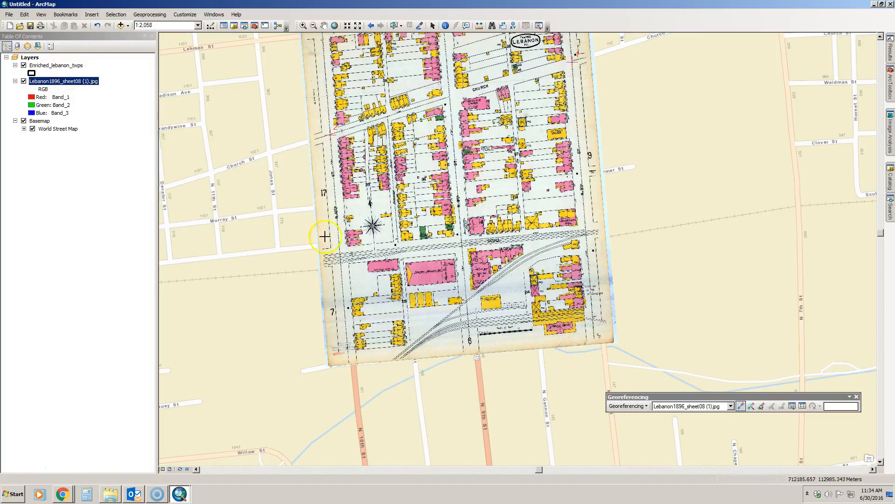
pyautogui.click(587, 230)
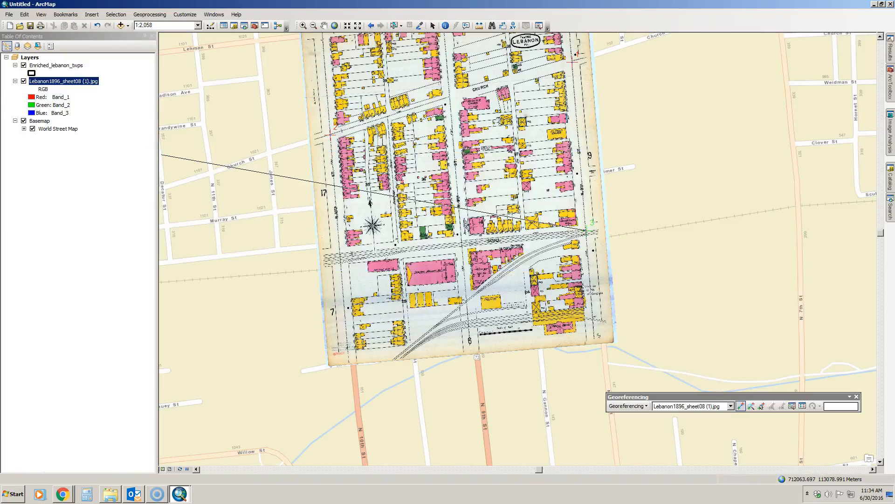
pyautogui.click(23, 81)
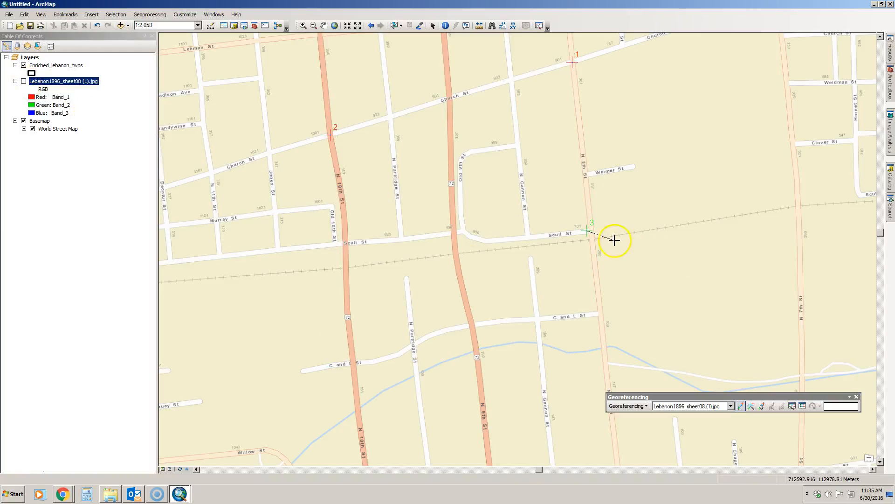
pyautogui.click(592, 230)
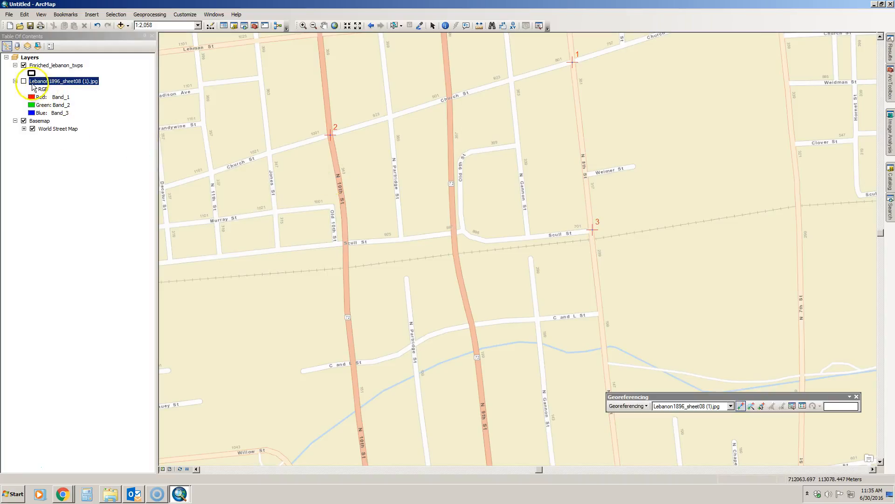
# Add a fourth control point linking the sheet's Scull and N. 10th St intersection to the basemap, and redisplay the sheet
pyautogui.click(24, 81)
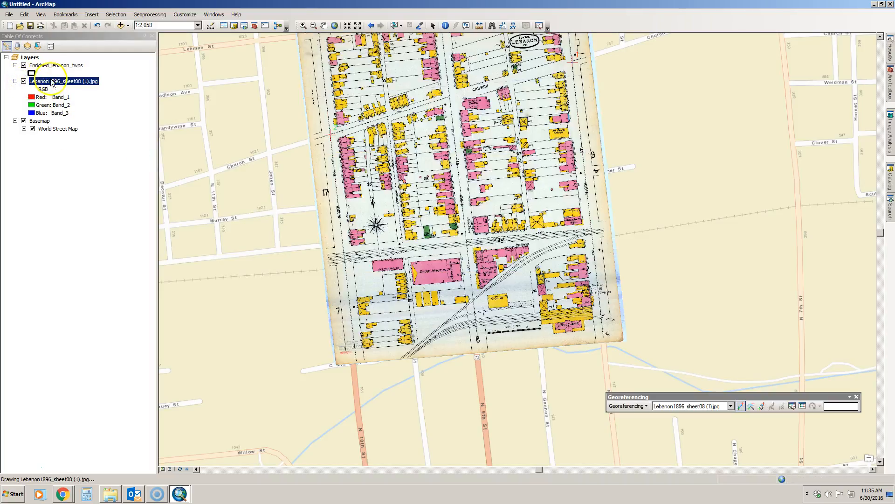
pyautogui.click(344, 254)
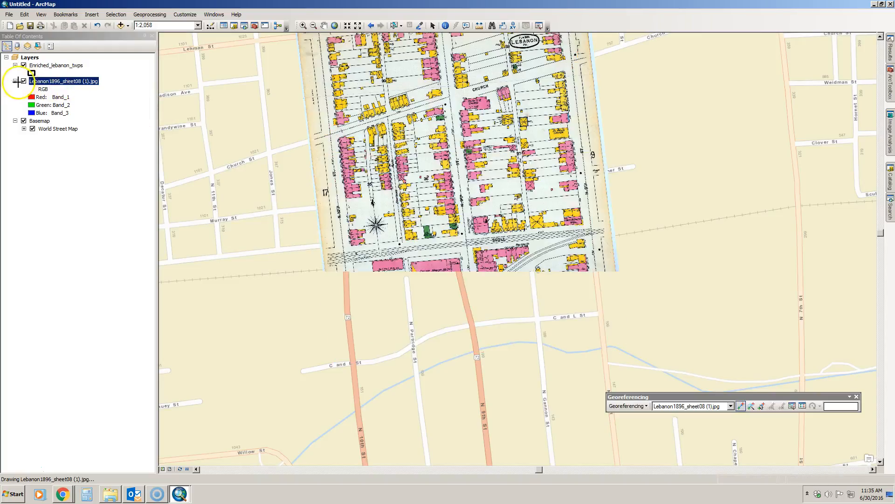
pyautogui.click(23, 82)
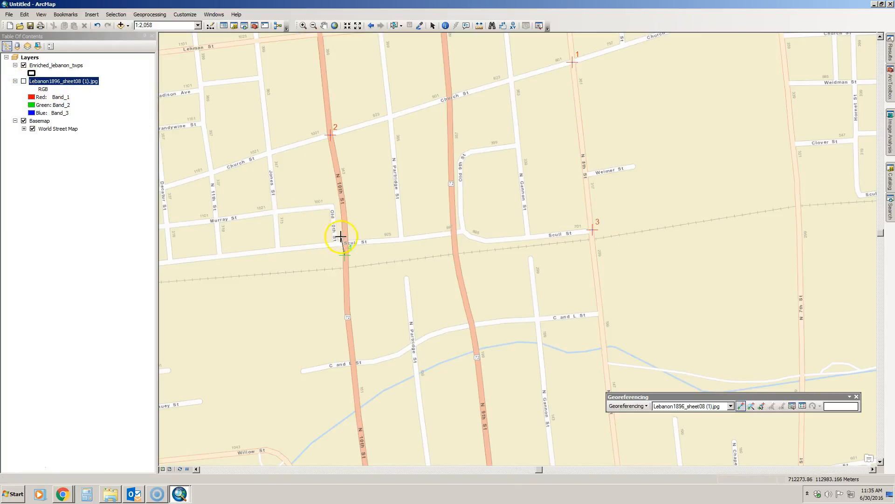
pyautogui.click(23, 81)
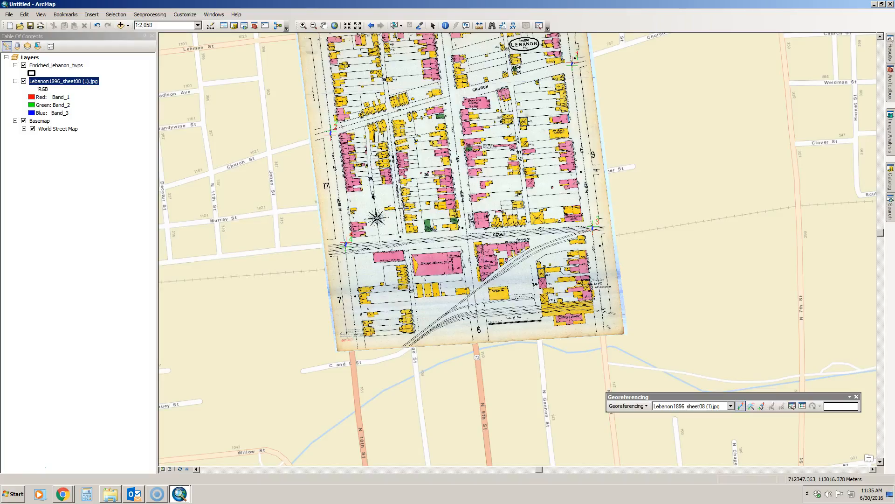
# Examine the control point links and total RMS error in the link table, and close the table
pyautogui.moveTo(752, 397); pyautogui.dragTo(231, 143)
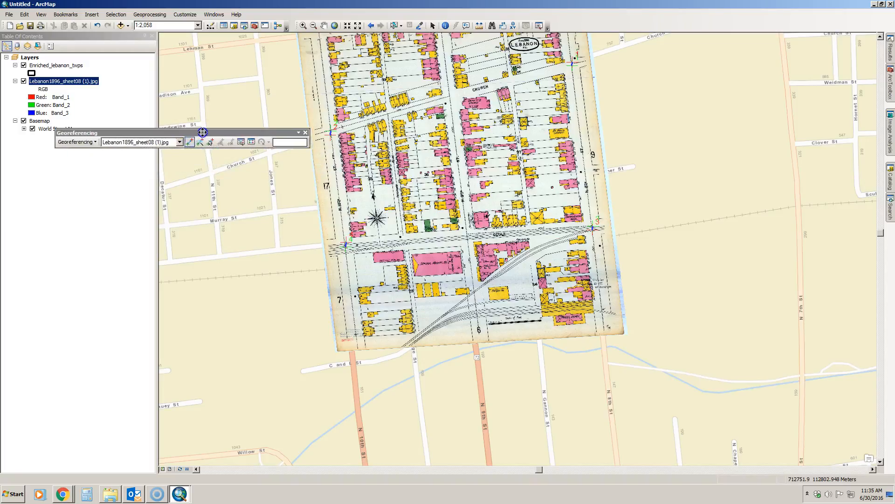
pyautogui.click(248, 142)
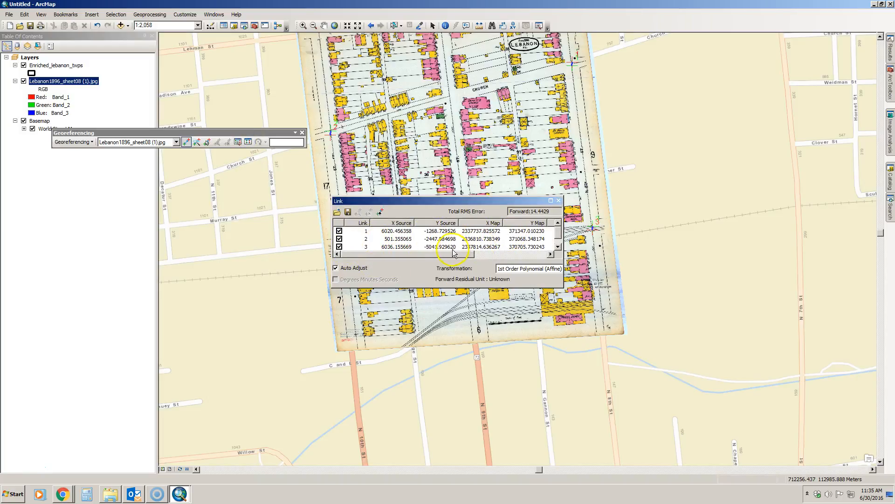
pyautogui.moveTo(429, 254); pyautogui.dragTo(452, 258)
pyautogui.click(399, 246)
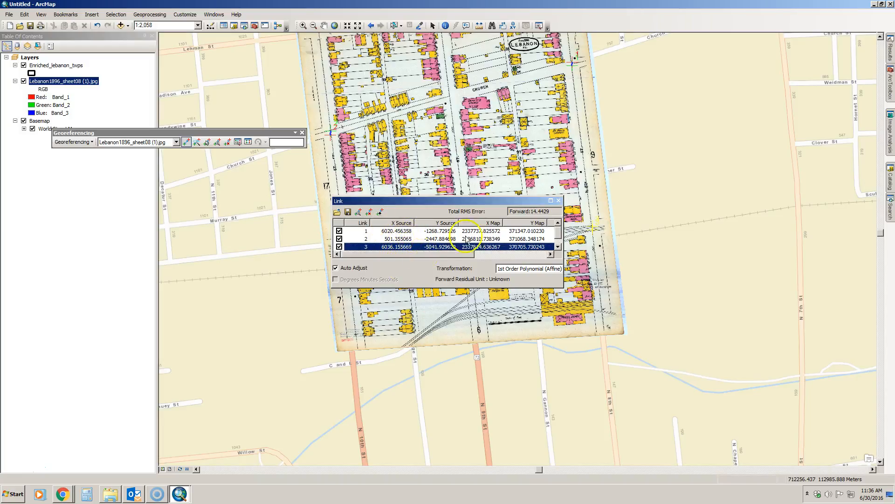
pyautogui.click(558, 200)
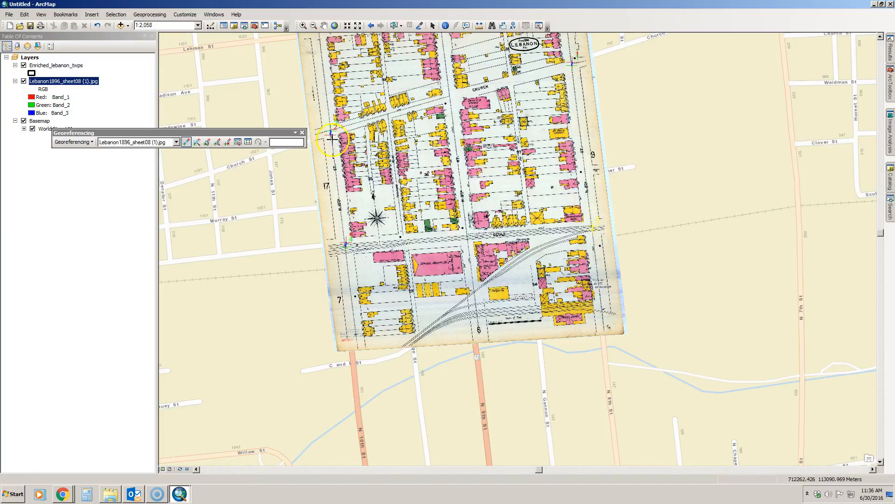
# Move the Georeferencing toolbar clear of the sheet, open Rectify for the scanned sheet, and keep L:\ as the output location
pyautogui.moveTo(256, 133); pyautogui.dragTo(798, 75)
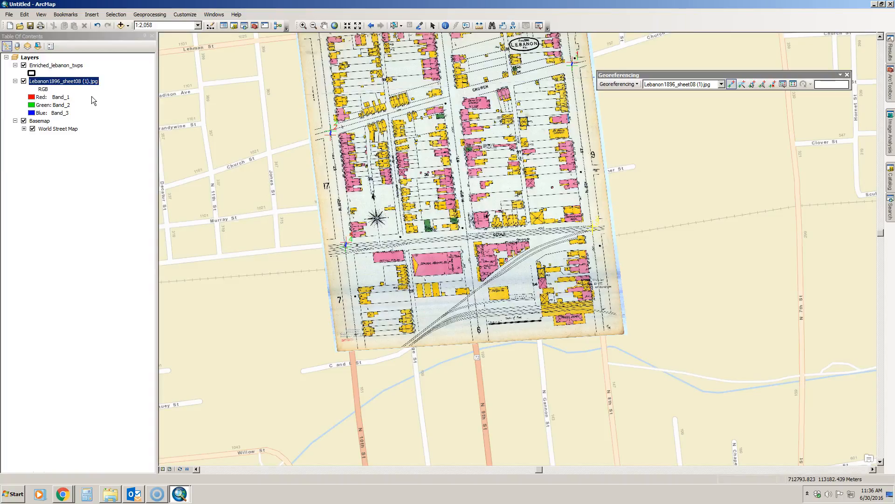
pyautogui.click(611, 85)
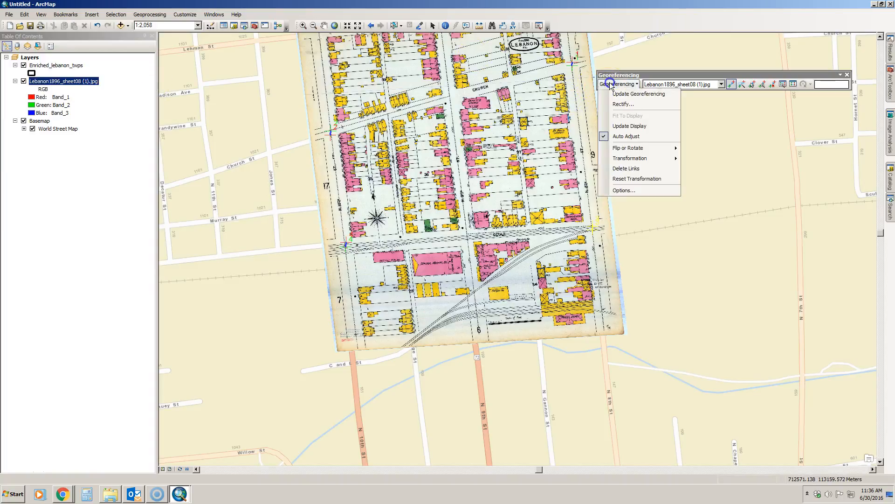
pyautogui.click(620, 85)
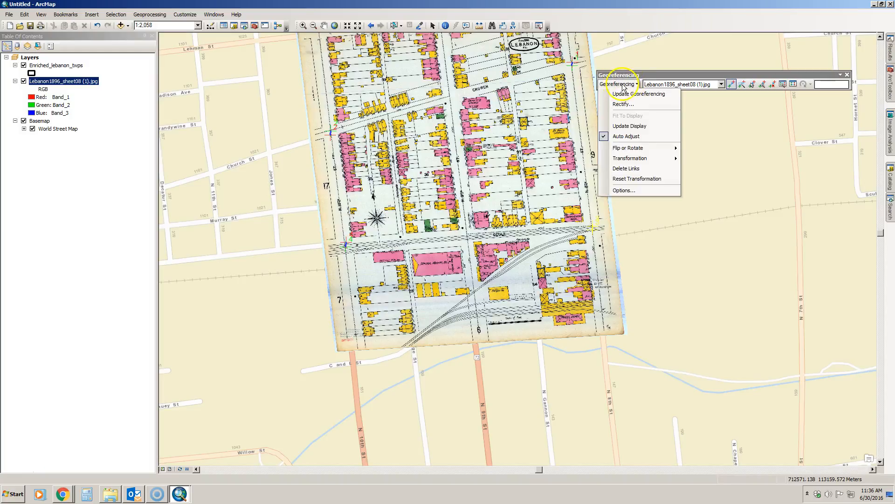
pyautogui.click(627, 104)
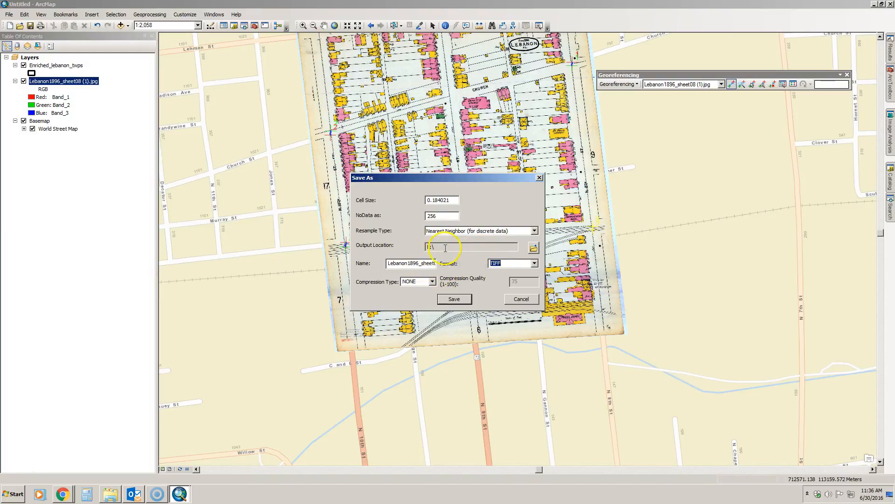
pyautogui.click(535, 248)
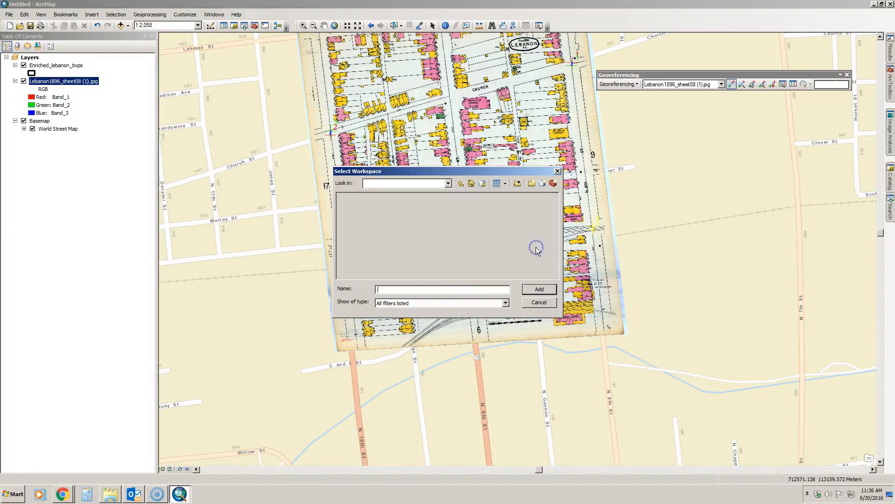
pyautogui.click(539, 302)
# Name the rectified output lebanon_1896.tif and save it in TIFF format
pyautogui.moveTo(418, 264); pyautogui.dragTo(474, 262)
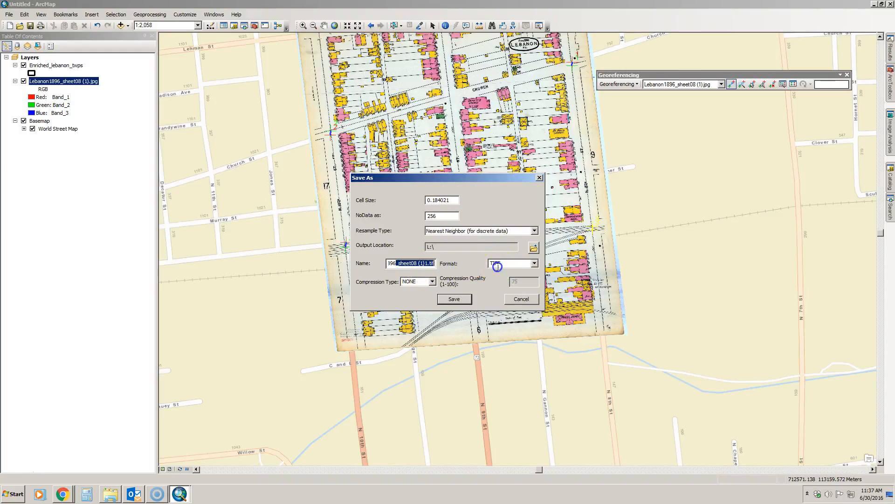
pyautogui.click(427, 263)
pyautogui.moveTo(427, 263); pyautogui.dragTo(318, 246)
pyautogui.write('lebanon_1896')
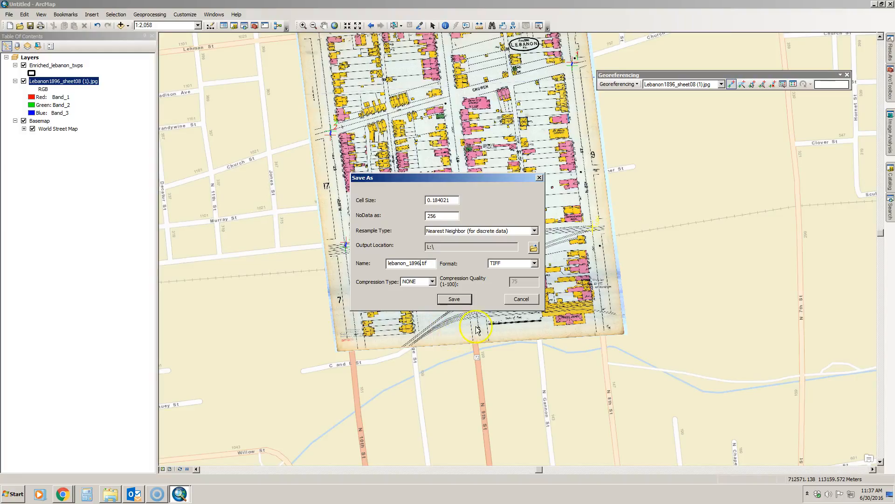
pyautogui.click(462, 298)
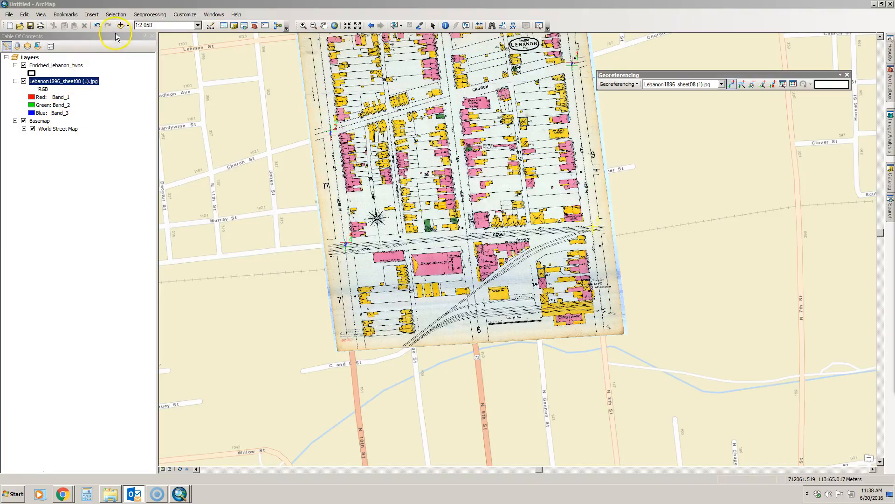
# Hide the original Lebanon1896_sheet08 (1).jpg layer and add the rectified lebanon_1896.tif from L:\ to the map
pyautogui.click(24, 80)
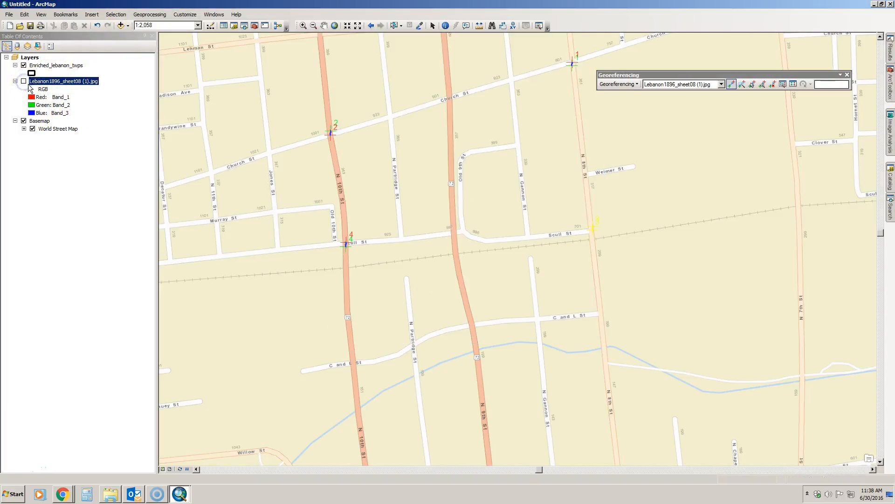
pyautogui.click(120, 25)
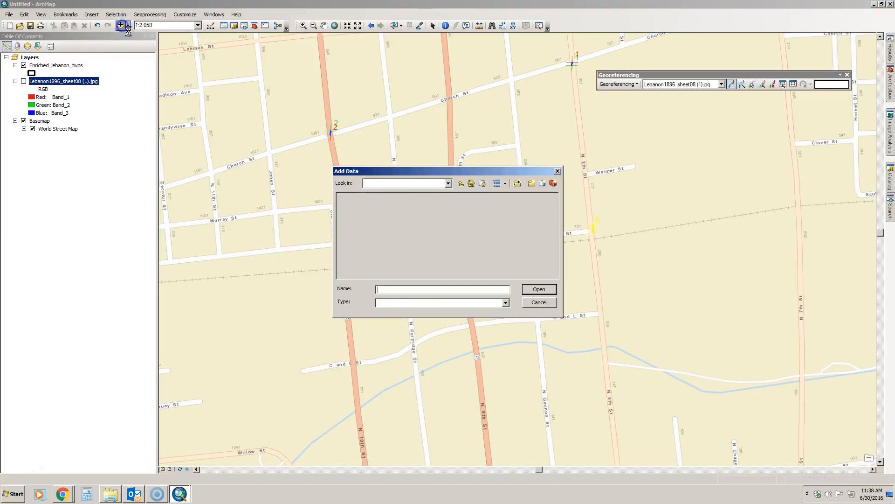
pyautogui.click(447, 183)
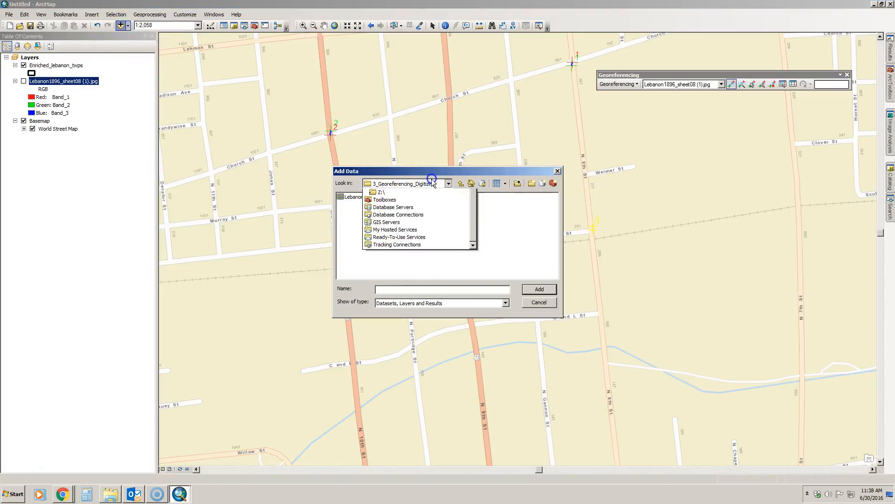
pyautogui.click(393, 244)
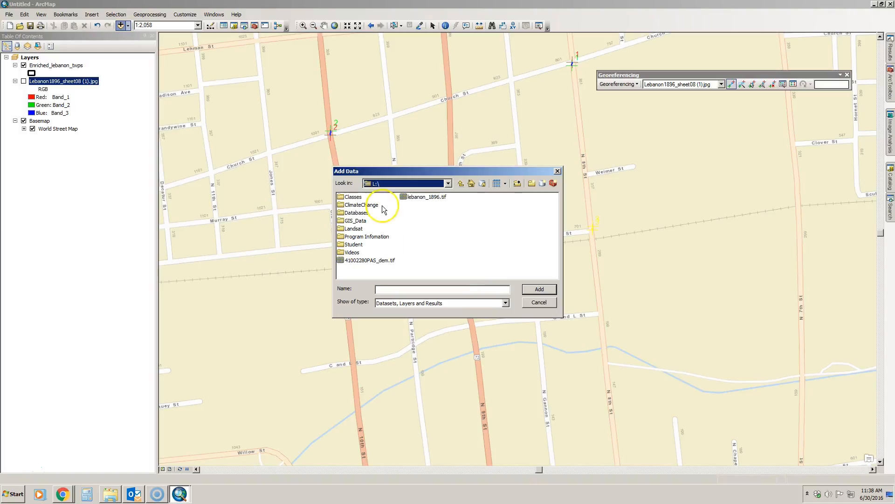
pyautogui.click(427, 197)
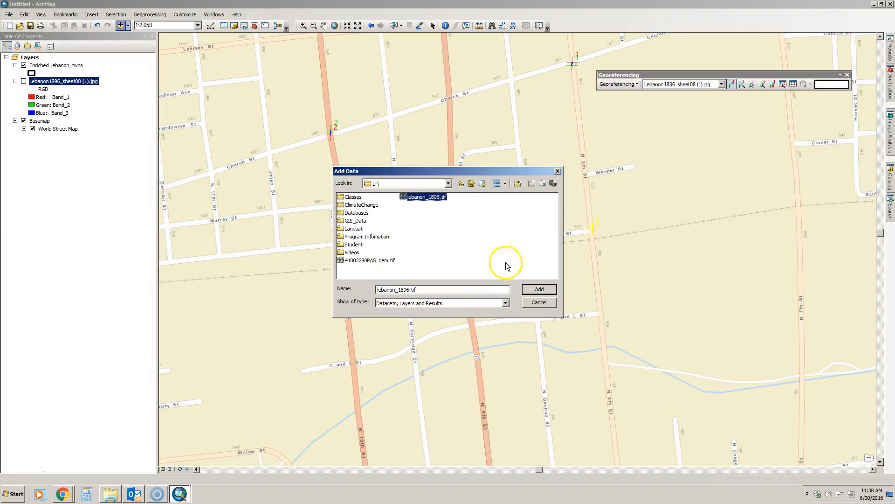
pyautogui.click(539, 290)
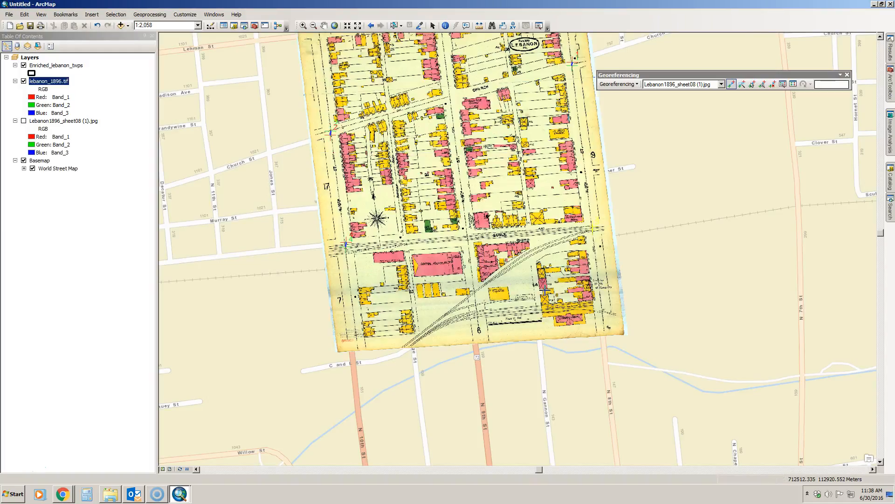